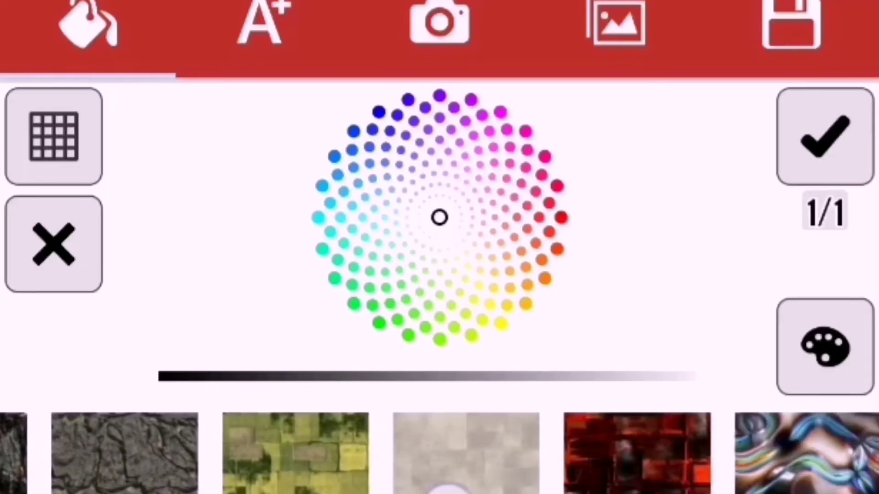
Step: Preview the swirly, orange and dark textures as the thumbnail background
{"action": "left_click_drag", "start_coordinate": [451, 460], "coordinate": [172, 460]}
{"action": "left_click", "coordinate": [456, 454]}
{"action": "left_click", "coordinate": [626, 453]}
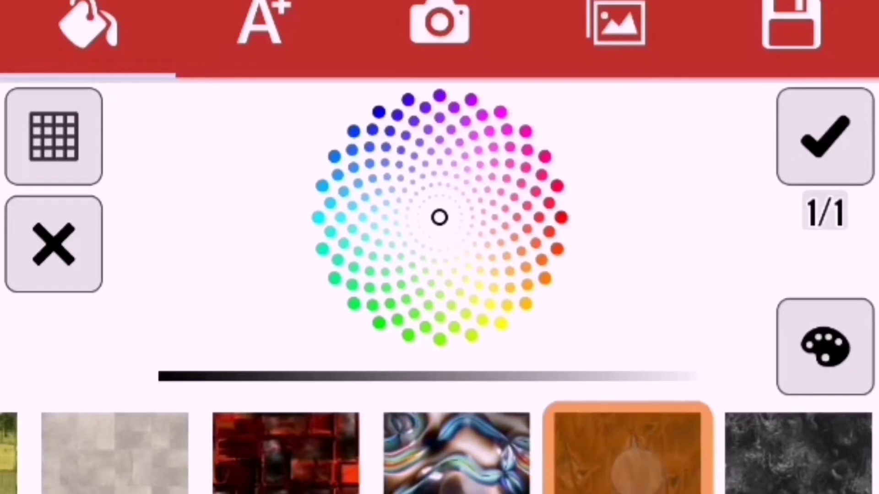
{"action": "left_click", "coordinate": [798, 453]}
Step: Preview the rusty orange and pink textures, then show the picture-adding options
{"action": "left_click_drag", "start_coordinate": [686, 453], "coordinate": [244, 453]}
{"action": "left_click", "coordinate": [525, 453]}
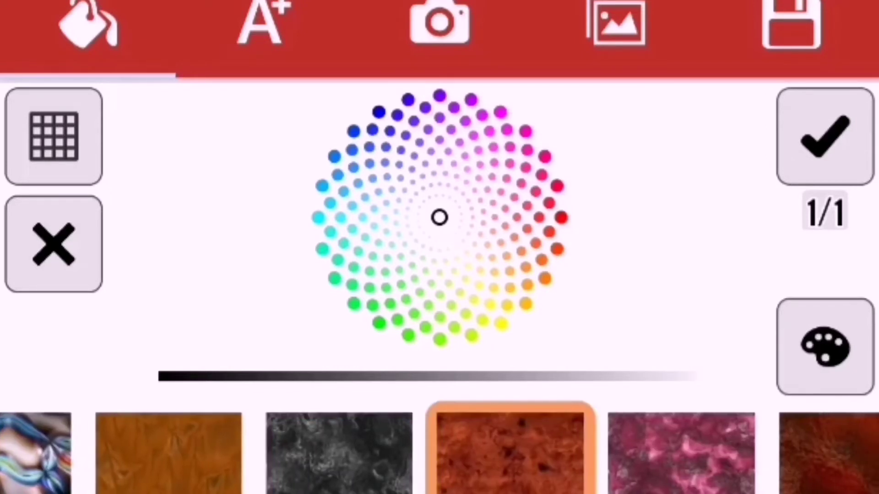
{"action": "left_click", "coordinate": [693, 460]}
{"action": "left_click_drag", "start_coordinate": [742, 474], "coordinate": [137, 474]}
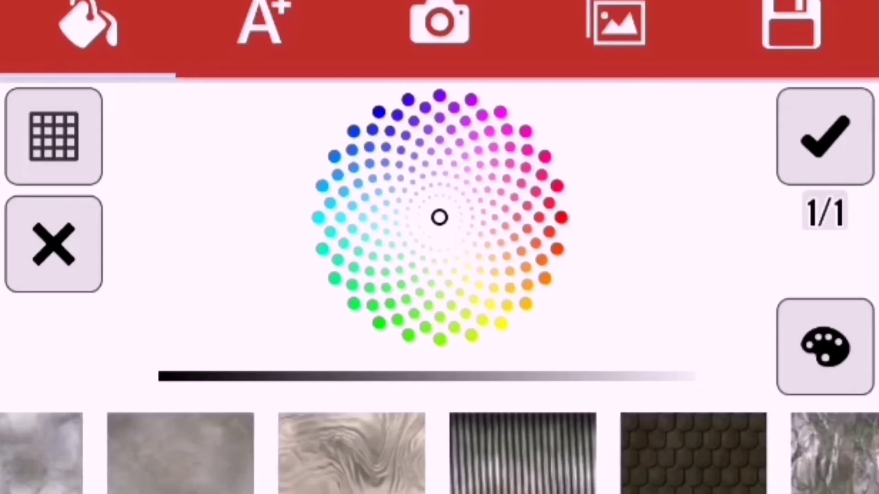
{"action": "left_click", "coordinate": [440, 23]}
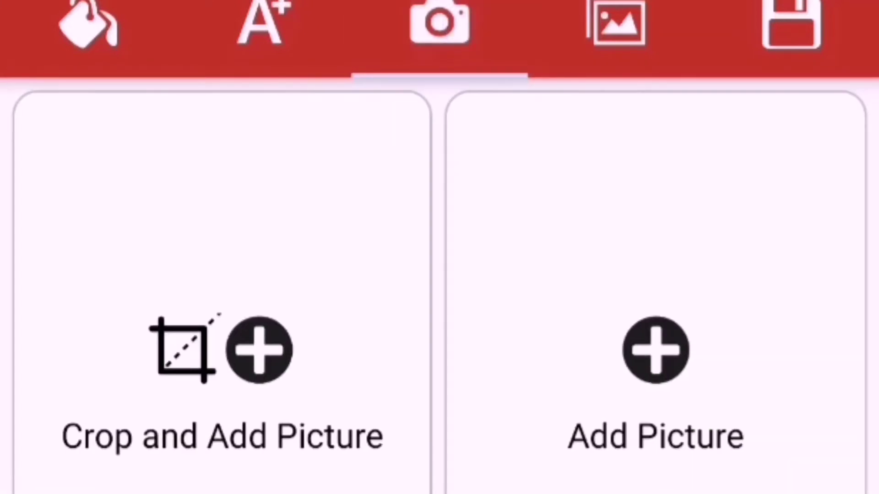
Step: Begin Add Picture, dismiss the prompt with LATER, then return to background textures
{"action": "left_click", "coordinate": [655, 350]}
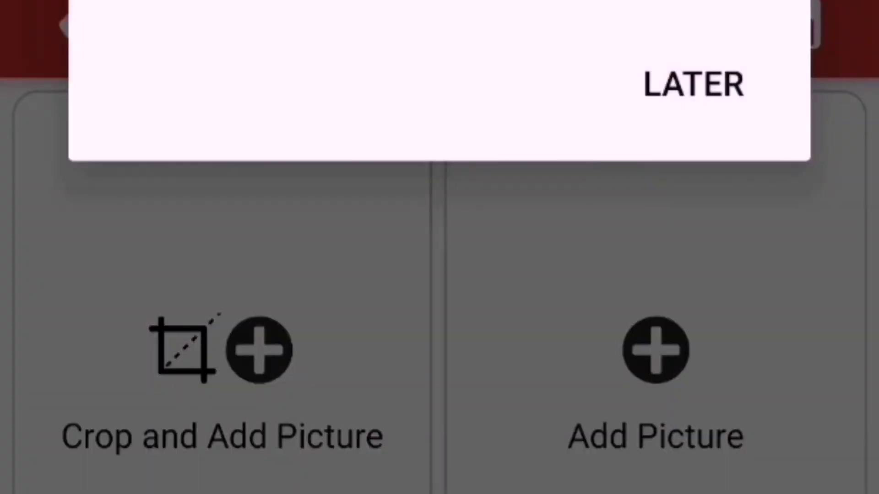
{"action": "left_click", "coordinate": [694, 82]}
{"action": "left_click", "coordinate": [656, 350]}
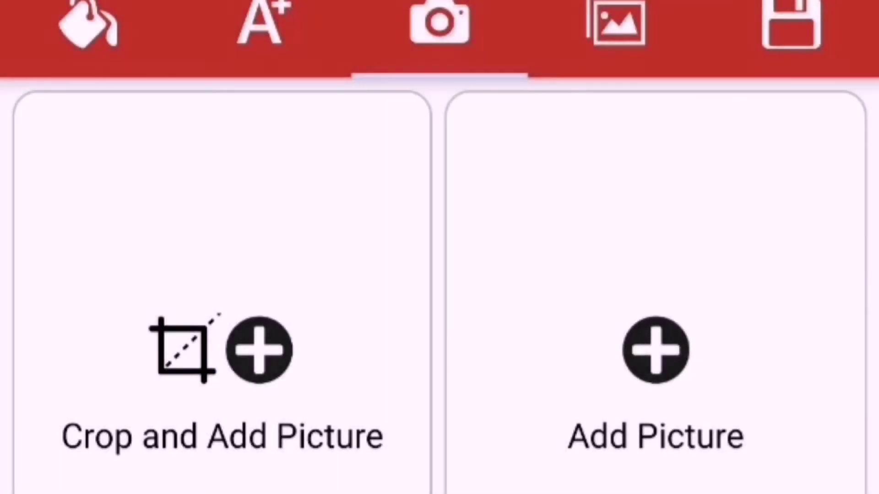
{"action": "left_click", "coordinate": [87, 26]}
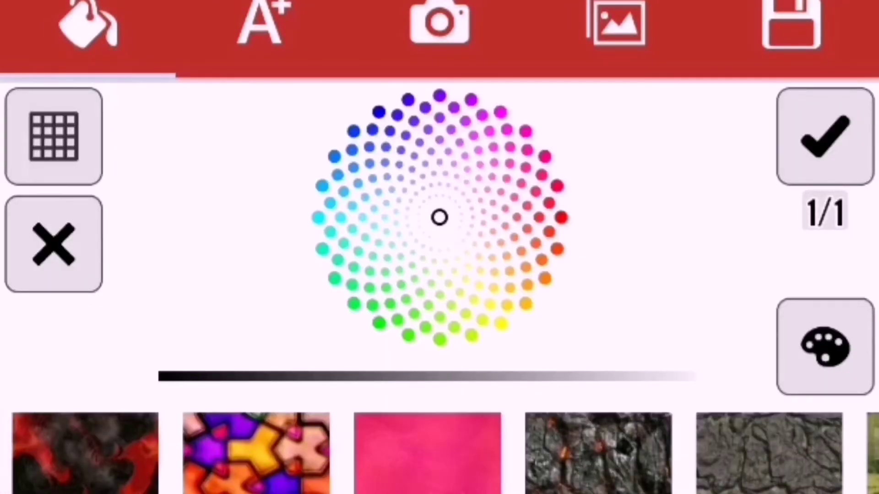
{"action": "scroll", "coordinate": [439, 453], "scroll_direction": "right", "scroll_amount": 10}
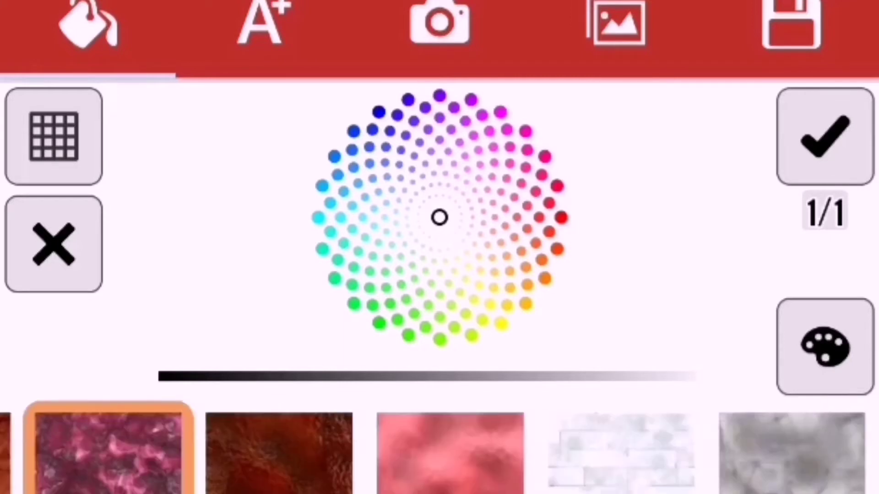
{"action": "scroll", "coordinate": [439, 453], "scroll_direction": "right", "scroll_amount": 5}
{"action": "scroll", "coordinate": [440, 453], "scroll_direction": "right", "scroll_amount": 5}
{"action": "scroll", "coordinate": [440, 453], "scroll_direction": "right", "scroll_amount": 5}
{"action": "scroll", "coordinate": [440, 453], "scroll_direction": "right", "scroll_amount": 5}
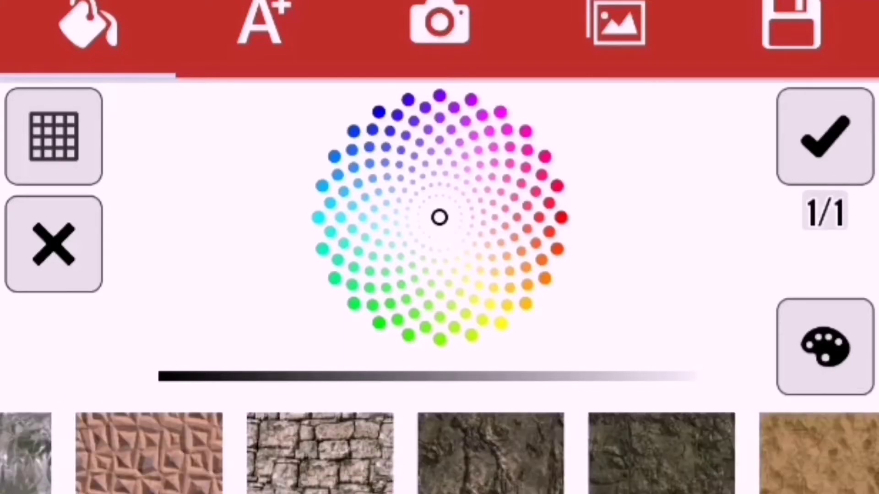
{"action": "scroll", "coordinate": [439, 453], "scroll_direction": "right", "scroll_amount": 5}
{"action": "scroll", "coordinate": [440, 453], "scroll_direction": "right", "scroll_amount": 5}
{"action": "scroll", "coordinate": [439, 453], "scroll_direction": "right", "scroll_amount": 5}
{"action": "scroll", "coordinate": [439, 453], "scroll_direction": "right", "scroll_amount": 3}
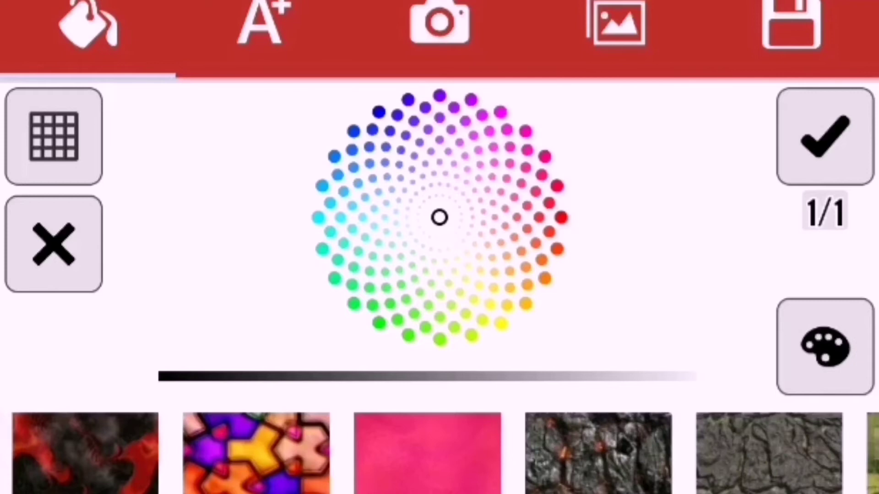
{"action": "scroll", "coordinate": [439, 453], "scroll_direction": "right", "scroll_amount": 5}
{"action": "scroll", "coordinate": [440, 453], "scroll_direction": "right", "scroll_amount": 3}
{"action": "scroll", "coordinate": [439, 453], "scroll_direction": "right", "scroll_amount": 8}
{"action": "scroll", "coordinate": [439, 453], "scroll_direction": "right", "scroll_amount": 3}
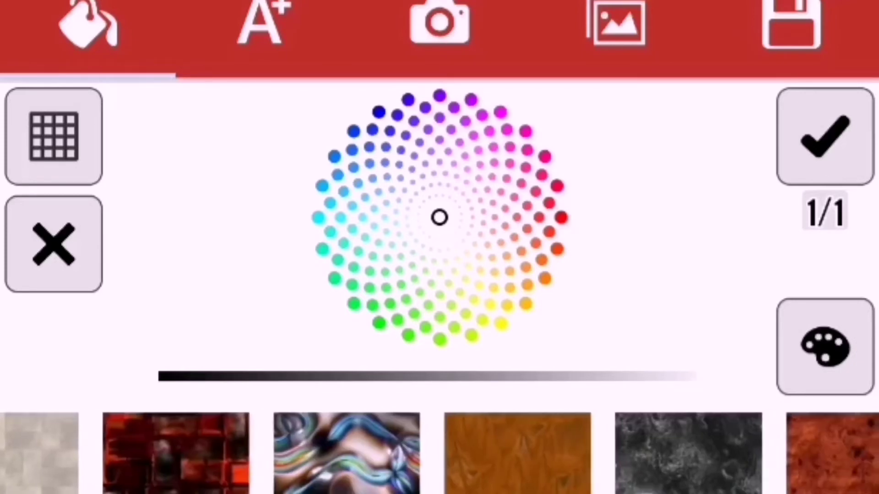
{"action": "scroll", "coordinate": [440, 453], "scroll_direction": "right", "scroll_amount": 8}
{"action": "scroll", "coordinate": [439, 453], "scroll_direction": "right", "scroll_amount": 3}
{"action": "scroll", "coordinate": [439, 453], "scroll_direction": "right", "scroll_amount": 5}
{"action": "scroll", "coordinate": [440, 453], "scroll_direction": "right", "scroll_amount": 3}
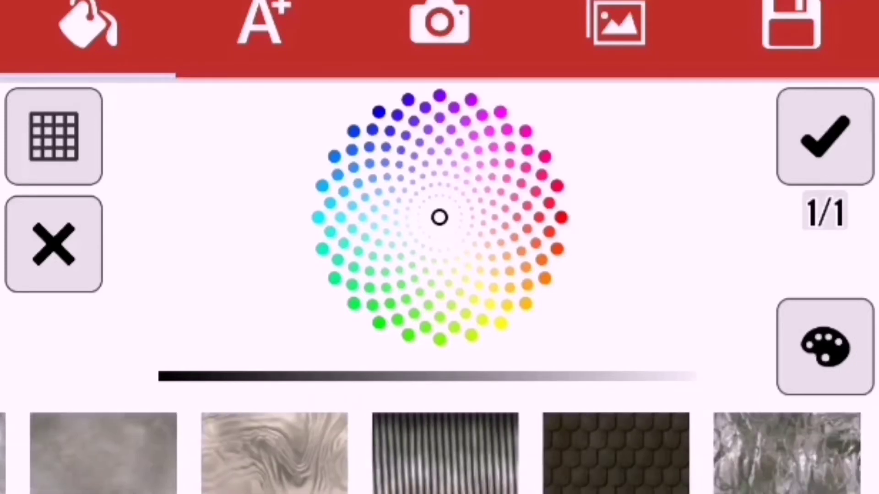
{"action": "scroll", "coordinate": [439, 453], "scroll_direction": "right", "scroll_amount": 5}
{"action": "scroll", "coordinate": [440, 454], "scroll_direction": "right", "scroll_amount": 5}
{"action": "scroll", "coordinate": [439, 453], "scroll_direction": "right", "scroll_amount": 5}
{"action": "scroll", "coordinate": [439, 453], "scroll_direction": "right", "scroll_amount": 3}
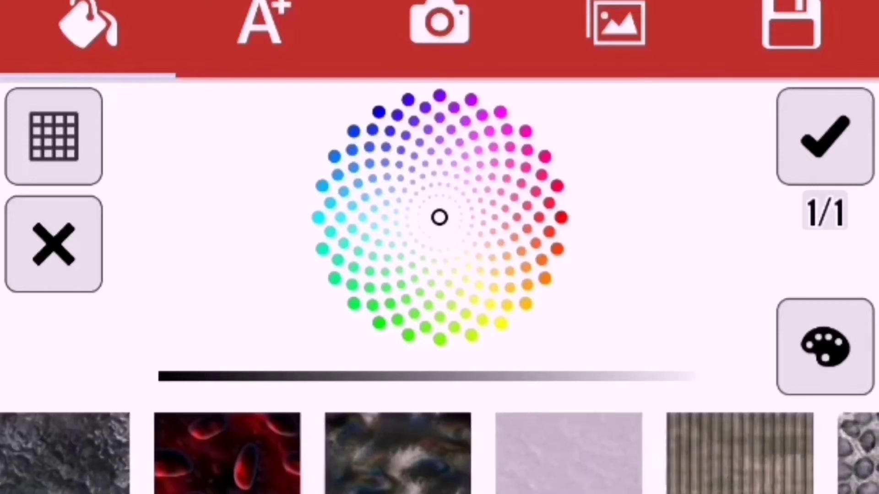
{"action": "scroll", "coordinate": [439, 453], "scroll_direction": "right", "scroll_amount": 5}
{"action": "scroll", "coordinate": [440, 453], "scroll_direction": "right", "scroll_amount": 3}
{"action": "scroll", "coordinate": [439, 453], "scroll_direction": "right", "scroll_amount": 5}
{"action": "scroll", "coordinate": [440, 453], "scroll_direction": "right", "scroll_amount": 3}
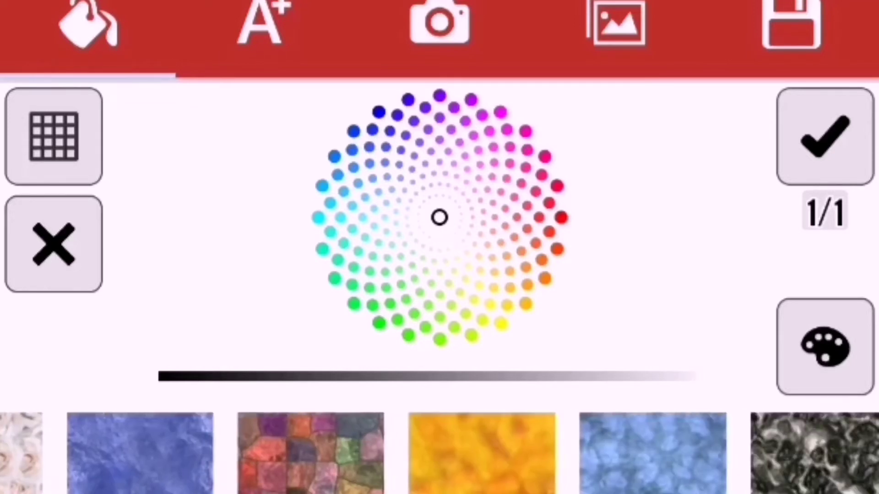
{"action": "scroll", "coordinate": [440, 453], "scroll_direction": "right", "scroll_amount": 2}
Step: Apply the multicoloured stone mosaic texture as the thumbnail background
{"action": "left_click", "coordinate": [254, 453]}
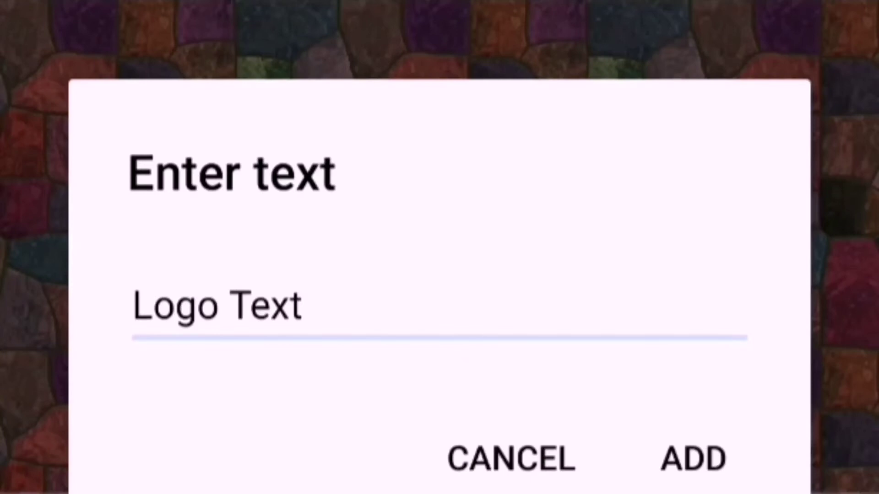
Step: Replace 'Logo Text' with the three-line title MAKING VIDEOS / using / TWO APPS
{"action": "left_click", "coordinate": [503, 295]}
{"action": "type", "text": "MAK"}
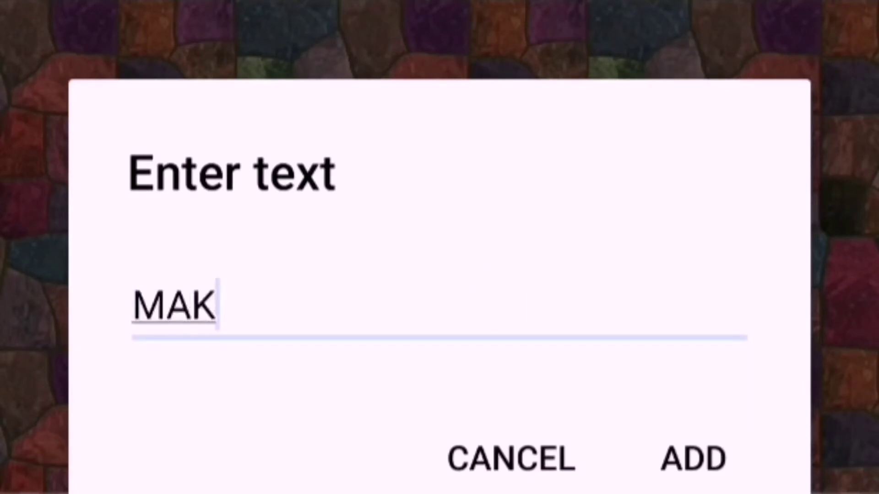
{"action": "type", "text": "ING "}
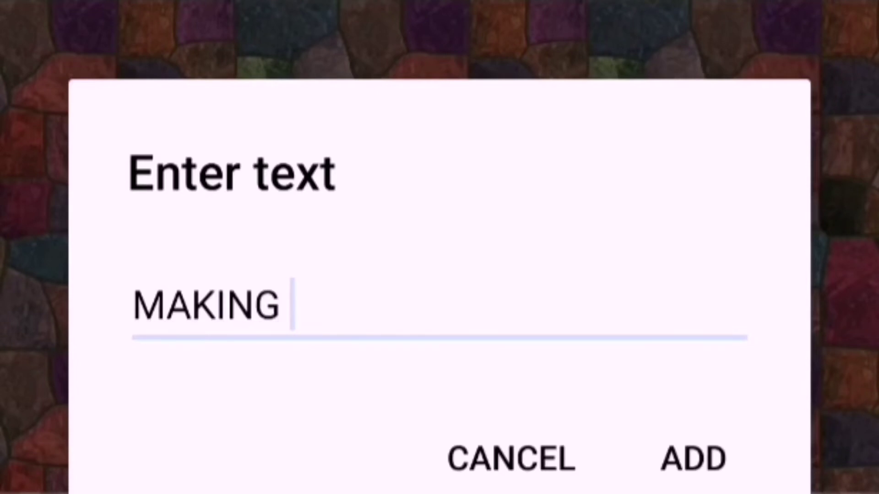
{"action": "type", "text": "VID"}
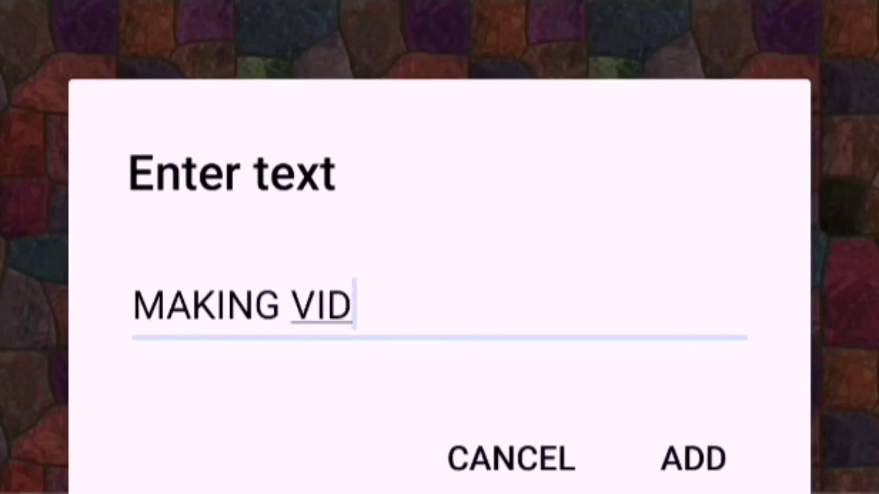
{"action": "type", "text": "EO"}
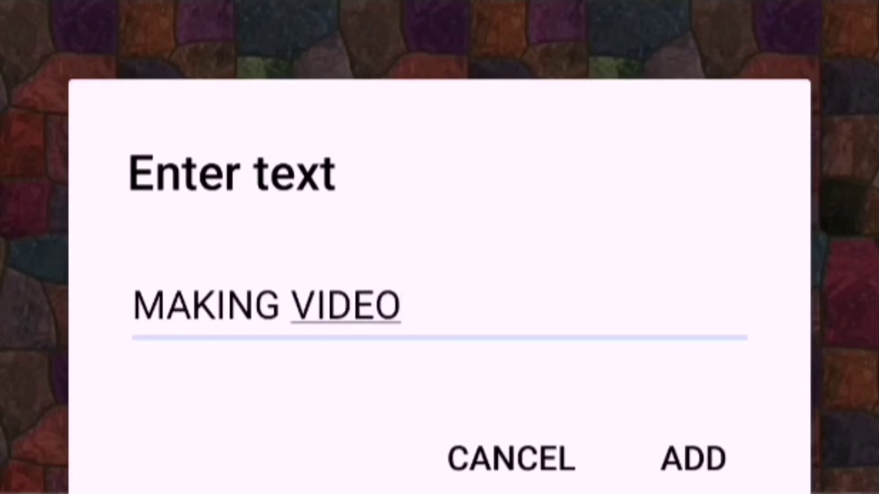
{"action": "type", "text": "S"}
{"action": "key", "text": "Return"}
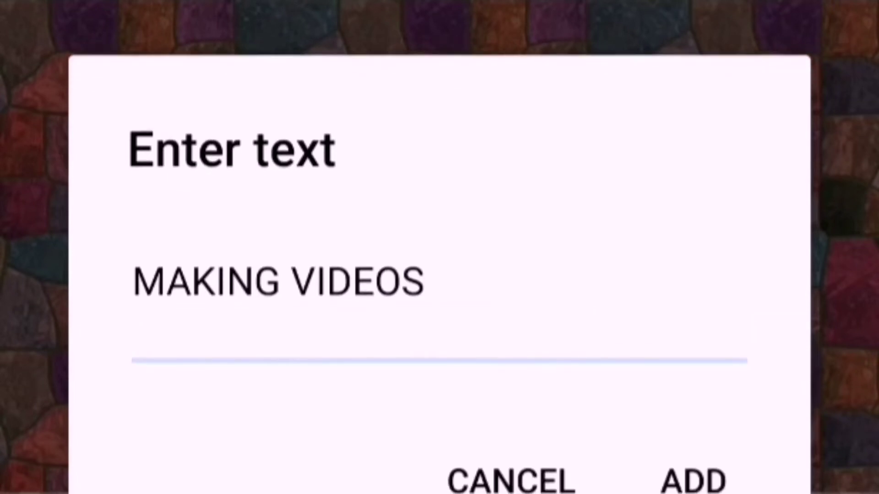
{"action": "type", "text": "using"}
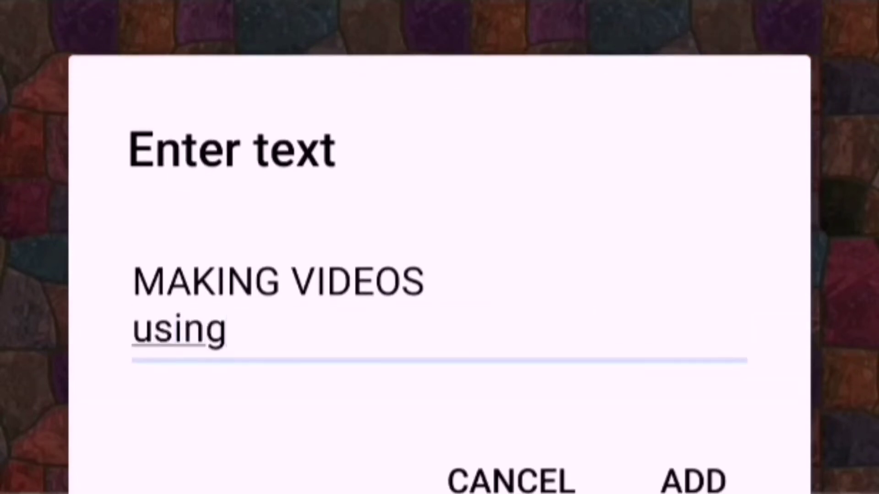
{"action": "key", "text": "Return"}
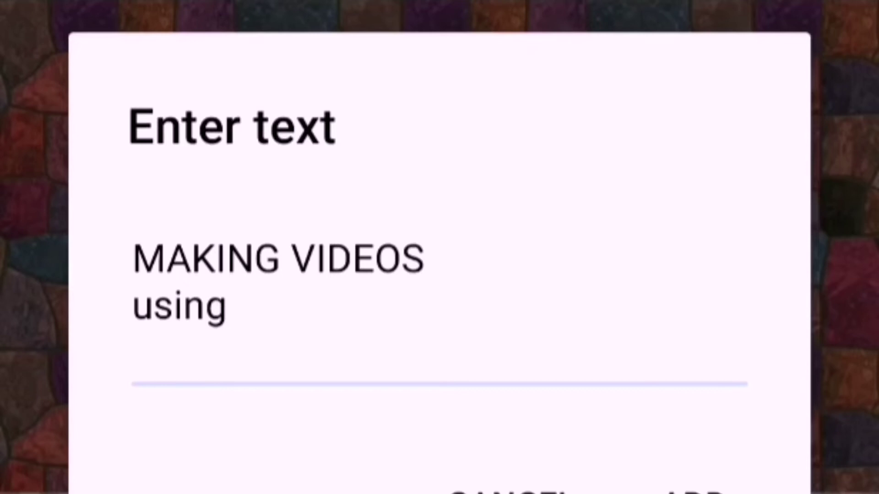
{"action": "type", "text": "TWO A"}
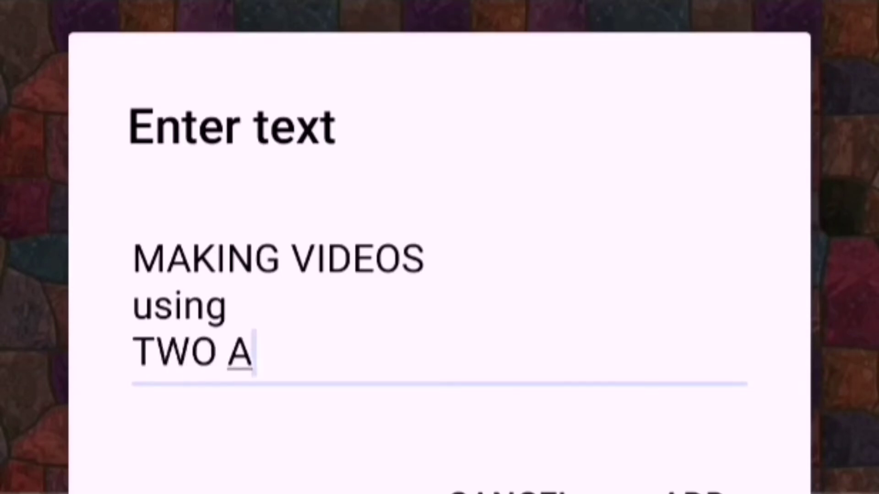
{"action": "type", "text": "PPS"}
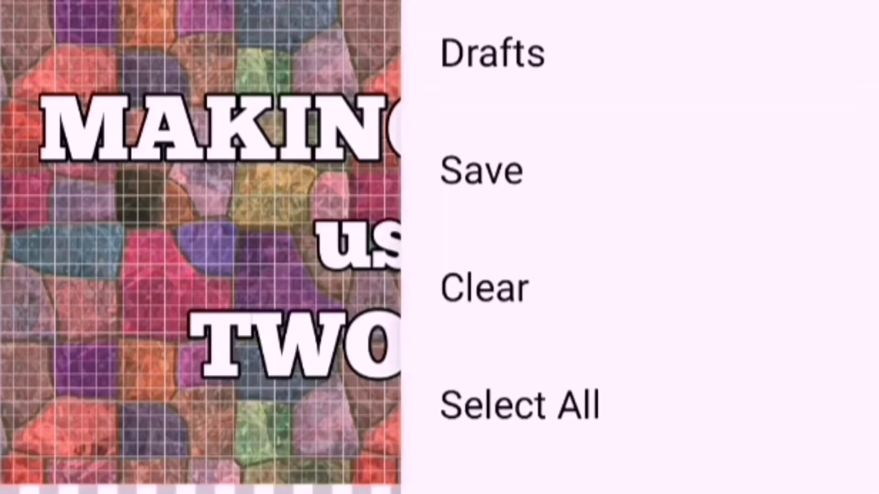
Step: Save the finished mosaic title card image from the side menu
{"action": "left_click", "coordinate": [594, 172]}
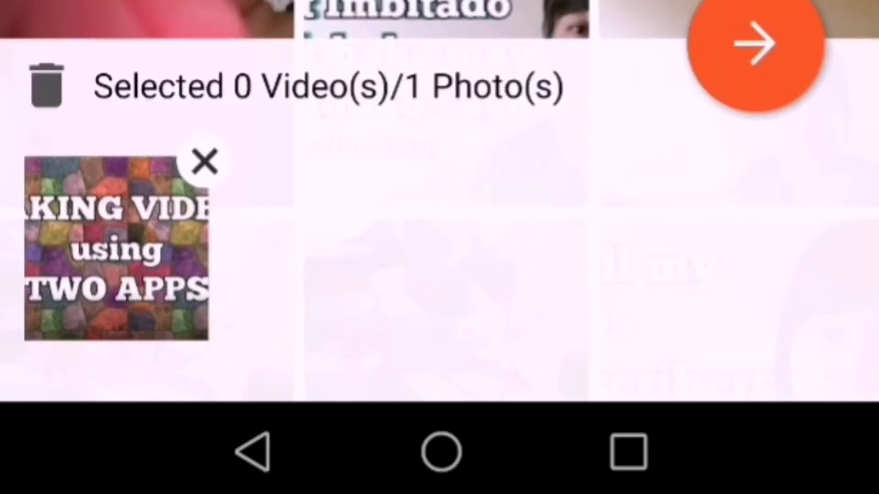
{"action": "scroll", "coordinate": [439, 206], "scroll_direction": "down", "scroll_amount": 5}
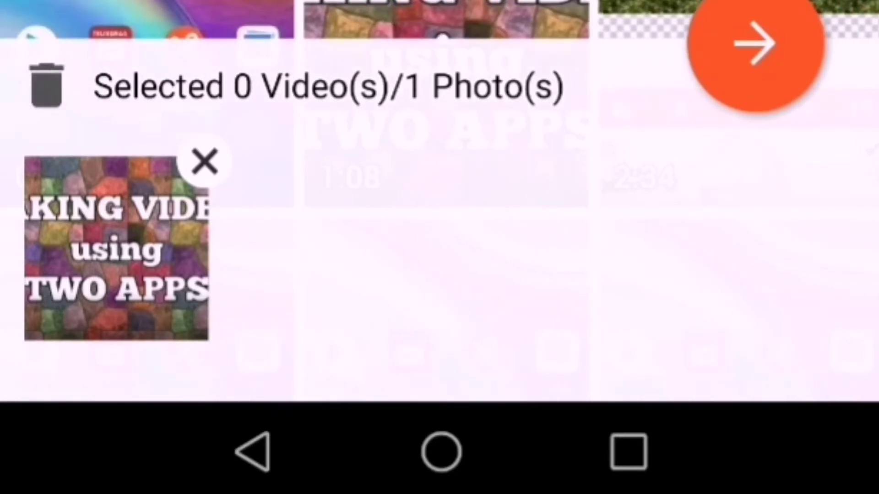
{"action": "scroll", "coordinate": [440, 206], "scroll_direction": "down", "scroll_amount": 5}
{"action": "scroll", "coordinate": [440, 206], "scroll_direction": "down", "scroll_amount": 5}
{"action": "scroll", "coordinate": [440, 206], "scroll_direction": "down", "scroll_amount": 5}
{"action": "scroll", "coordinate": [440, 206], "scroll_direction": "down", "scroll_amount": 5}
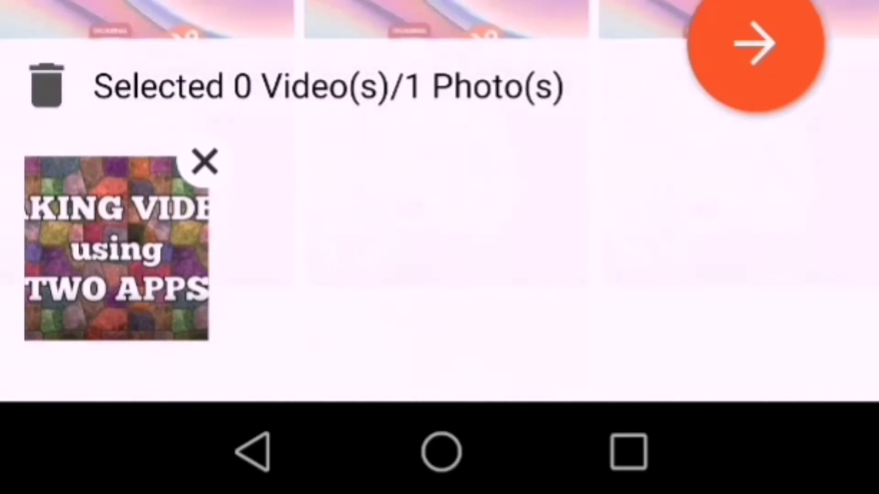
{"action": "scroll", "coordinate": [440, 206], "scroll_direction": "down", "scroll_amount": 5}
{"action": "scroll", "coordinate": [440, 207], "scroll_direction": "down", "scroll_amount": 5}
{"action": "scroll", "coordinate": [439, 207], "scroll_direction": "down", "scroll_amount": 5}
{"action": "scroll", "coordinate": [439, 206], "scroll_direction": "down", "scroll_amount": 5}
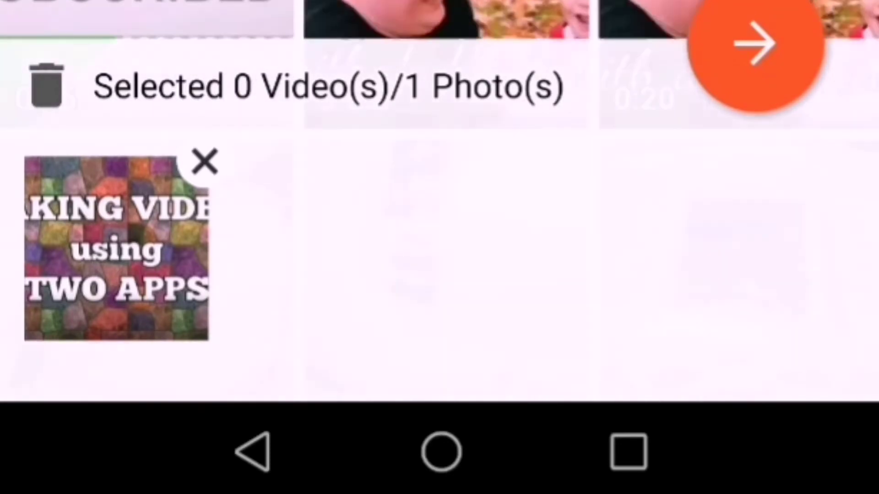
{"action": "scroll", "coordinate": [440, 206], "scroll_direction": "down", "scroll_amount": 5}
{"action": "scroll", "coordinate": [439, 206], "scroll_direction": "down", "scroll_amount": 5}
{"action": "scroll", "coordinate": [440, 207], "scroll_direction": "down", "scroll_amount": 5}
{"action": "scroll", "coordinate": [439, 206], "scroll_direction": "down", "scroll_amount": 5}
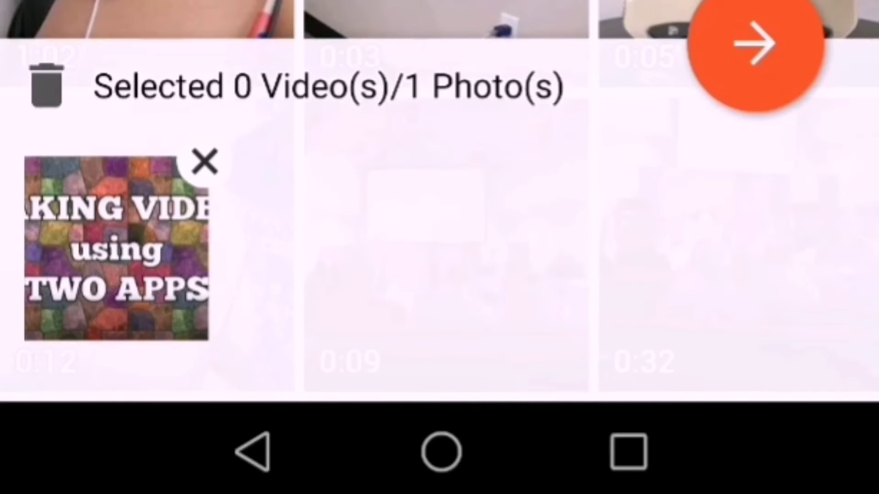
{"action": "scroll", "coordinate": [440, 206], "scroll_direction": "down", "scroll_amount": 5}
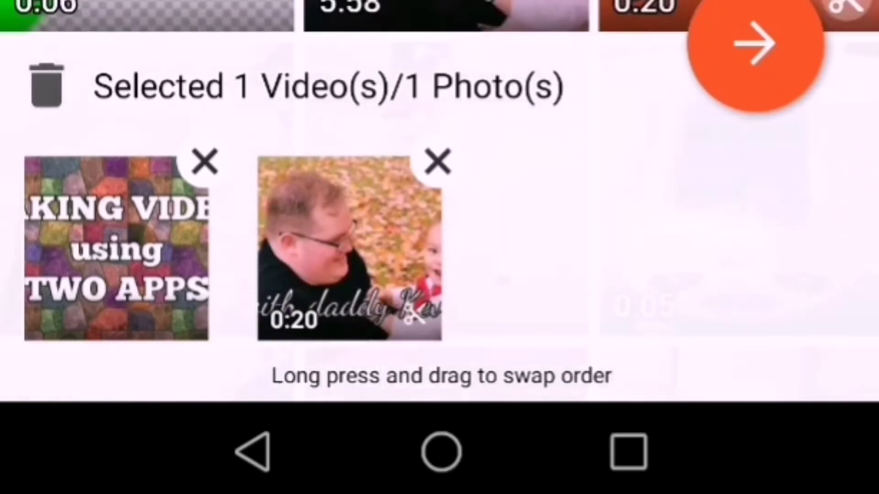
{"action": "scroll", "coordinate": [439, 206], "scroll_direction": "down", "scroll_amount": 5}
{"action": "scroll", "coordinate": [440, 205], "scroll_direction": "down", "scroll_amount": 5}
{"action": "scroll", "coordinate": [439, 206], "scroll_direction": "down", "scroll_amount": 5}
{"action": "scroll", "coordinate": [439, 206], "scroll_direction": "down", "scroll_amount": 5}
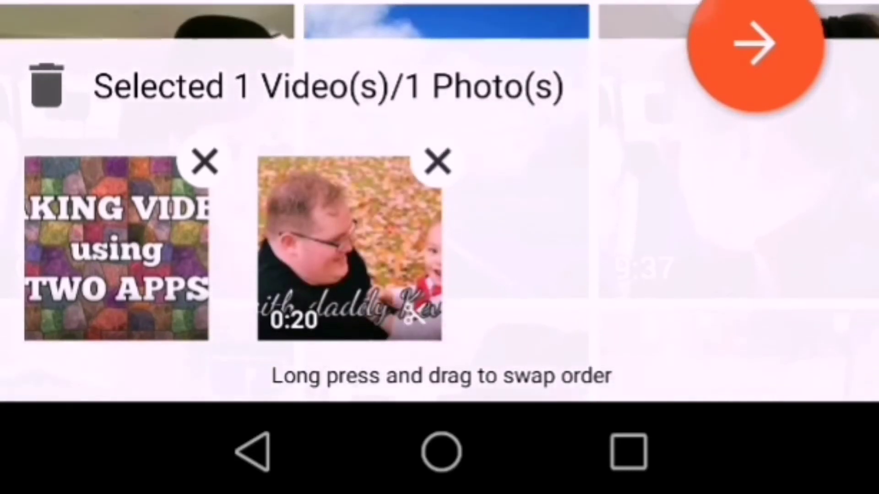
{"action": "scroll", "coordinate": [440, 206], "scroll_direction": "down", "scroll_amount": 5}
{"action": "scroll", "coordinate": [439, 206], "scroll_direction": "down", "scroll_amount": 5}
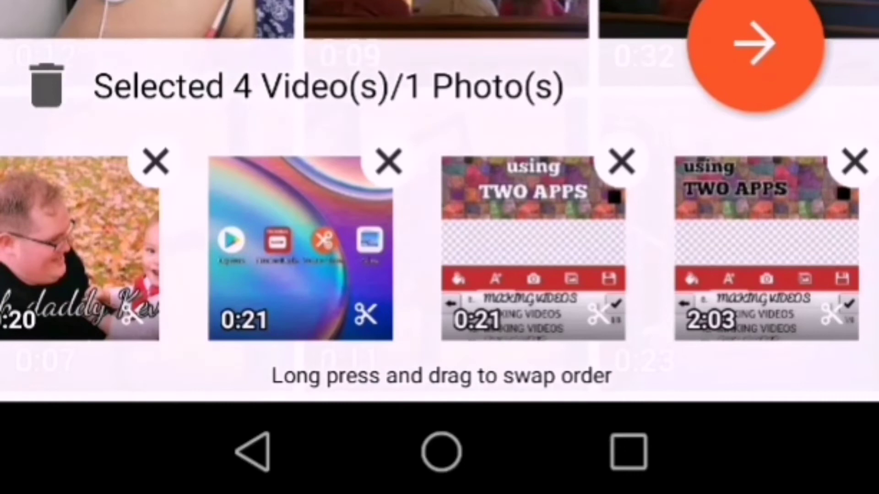
Step: Create the YouCut project from the title photo and five selected clips
{"action": "left_click", "coordinate": [755, 44]}
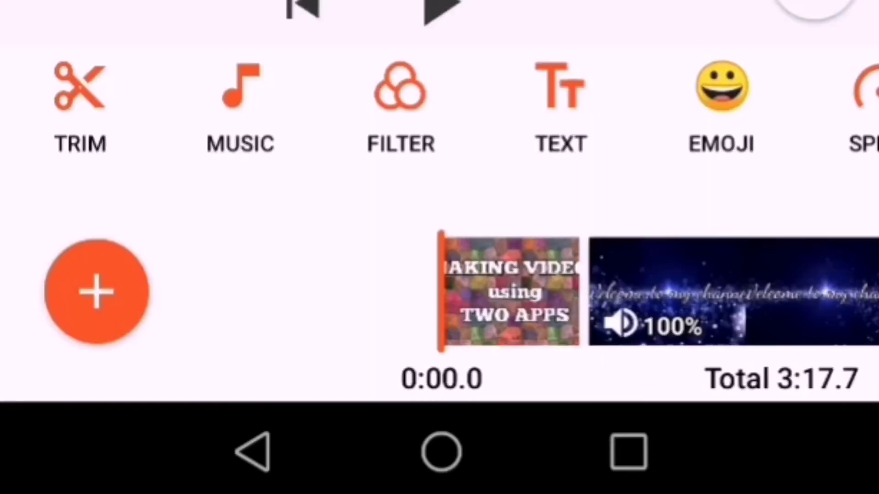
{"action": "left_click_drag", "start_coordinate": [711, 291], "coordinate": [569, 314]}
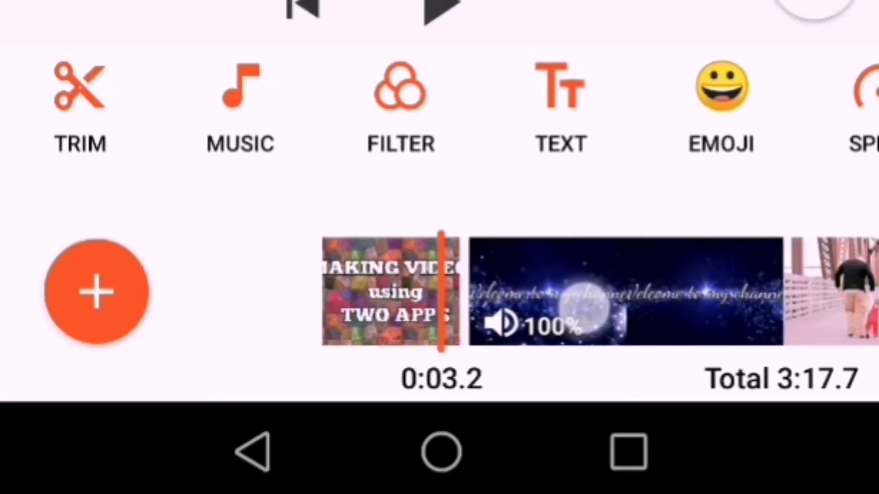
{"action": "left_click_drag", "start_coordinate": [720, 311], "coordinate": [501, 371]}
{"action": "mouse_move", "coordinate": [687, 316]}
{"action": "left_mouse_down"}
{"action": "mouse_move", "coordinate": [515, 343]}
{"action": "mouse_move", "coordinate": [388, 343]}
{"action": "left_mouse_up"}
{"action": "left_click_drag", "start_coordinate": [275, 308], "coordinate": [413, 315]}
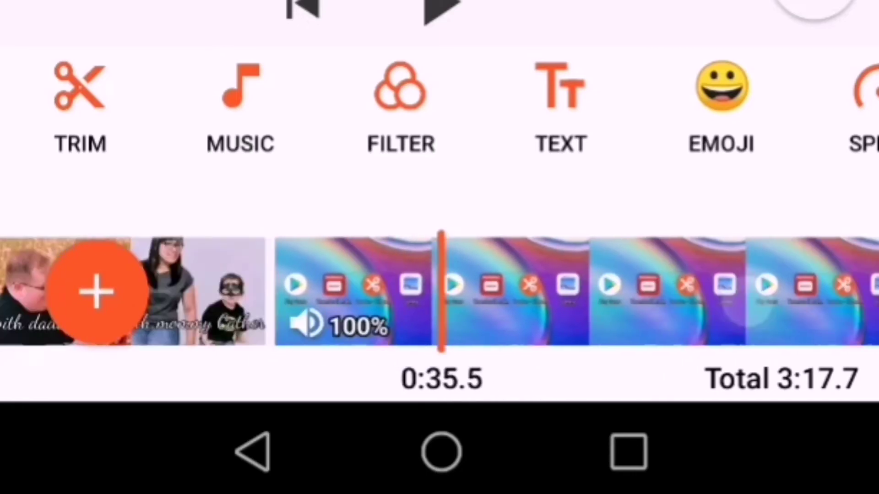
{"action": "left_click_drag", "start_coordinate": [206, 309], "coordinate": [549, 316]}
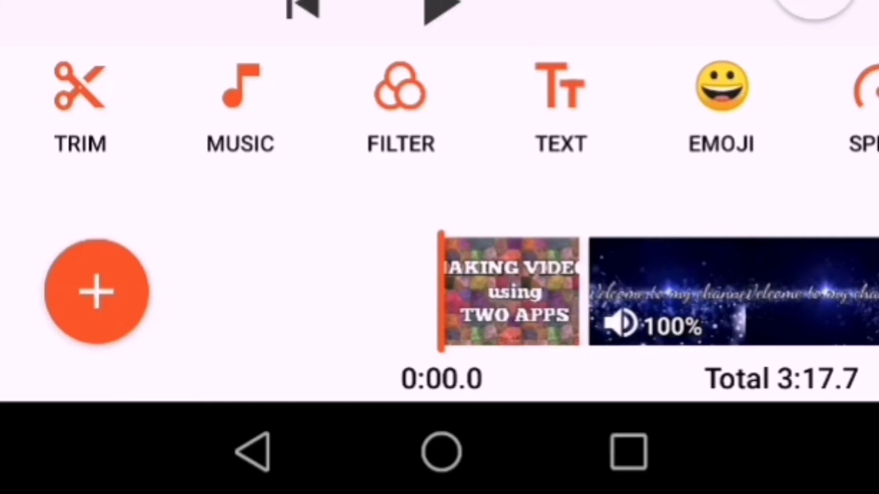
{"action": "left_click", "coordinate": [254, 122]}
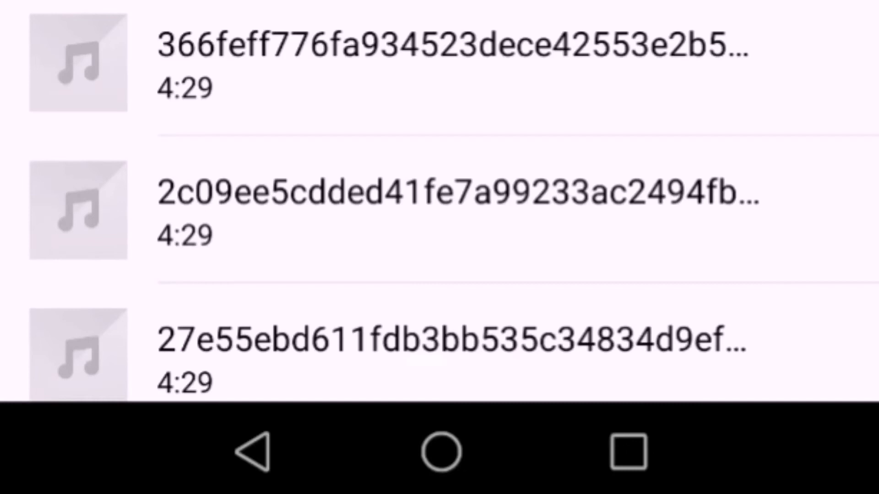
{"action": "left_click", "coordinate": [255, 452]}
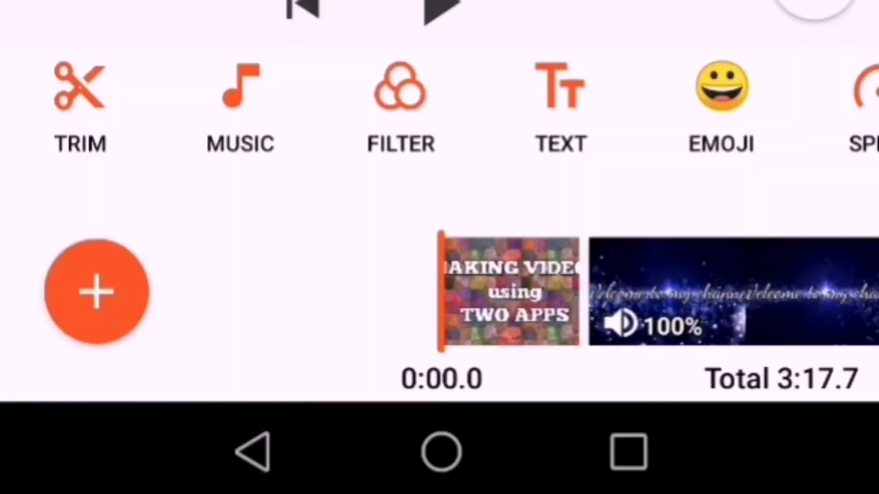
{"action": "left_click", "coordinate": [561, 103]}
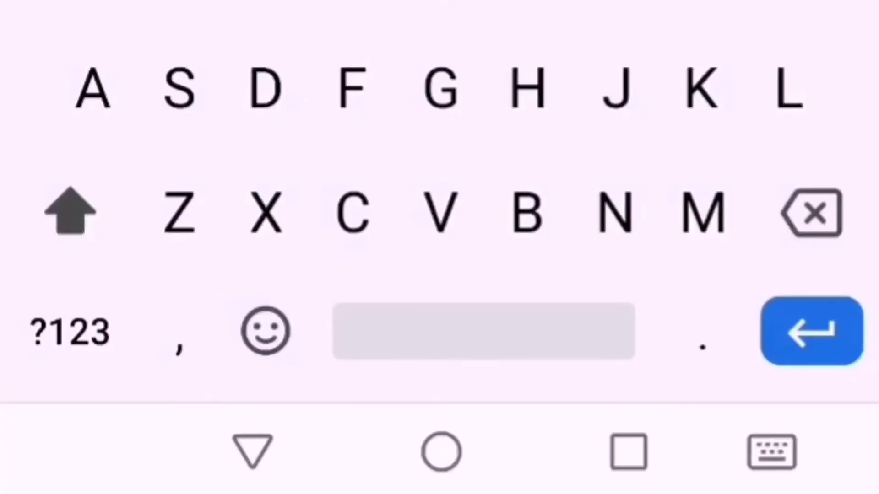
{"action": "left_click", "coordinate": [265, 452]}
{"action": "left_click", "coordinate": [254, 452]}
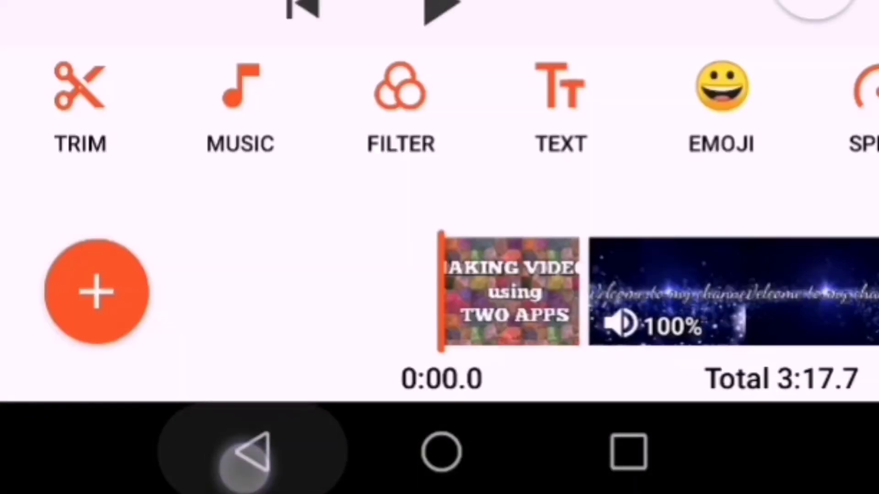
{"action": "left_click_drag", "start_coordinate": [641, 181], "coordinate": [476, 181]}
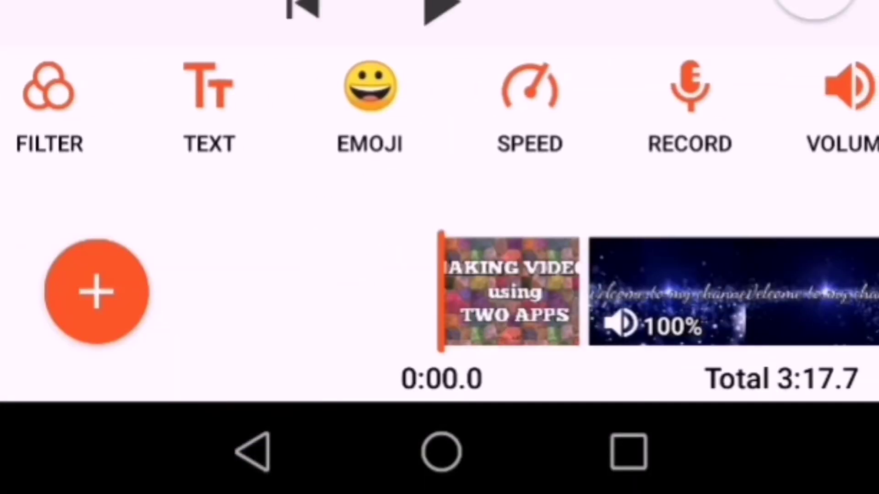
{"action": "left_click", "coordinate": [530, 103]}
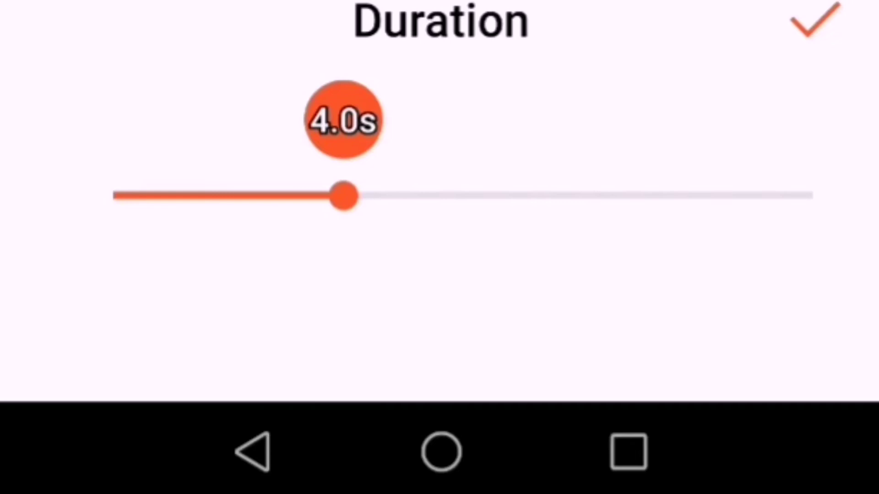
{"action": "left_click", "coordinate": [252, 454]}
{"action": "left_click_drag", "start_coordinate": [652, 124], "coordinate": [283, 272]}
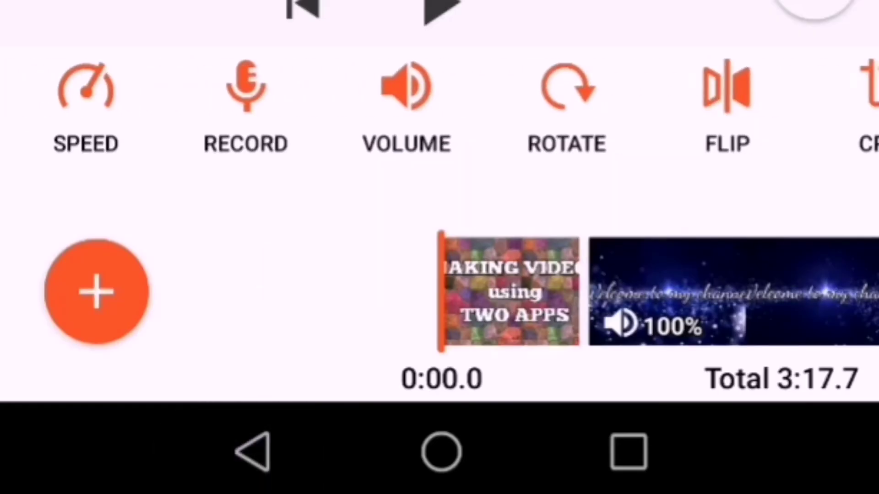
{"action": "left_click", "coordinate": [246, 103]}
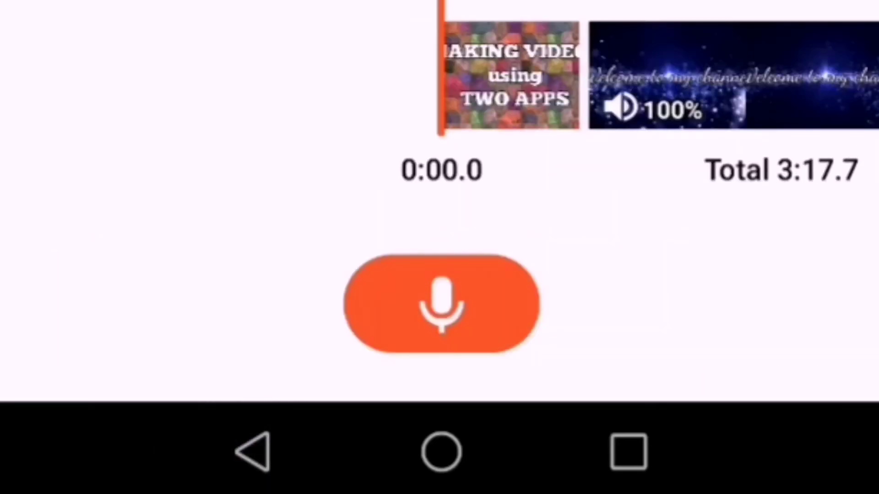
{"action": "left_click", "coordinate": [252, 453]}
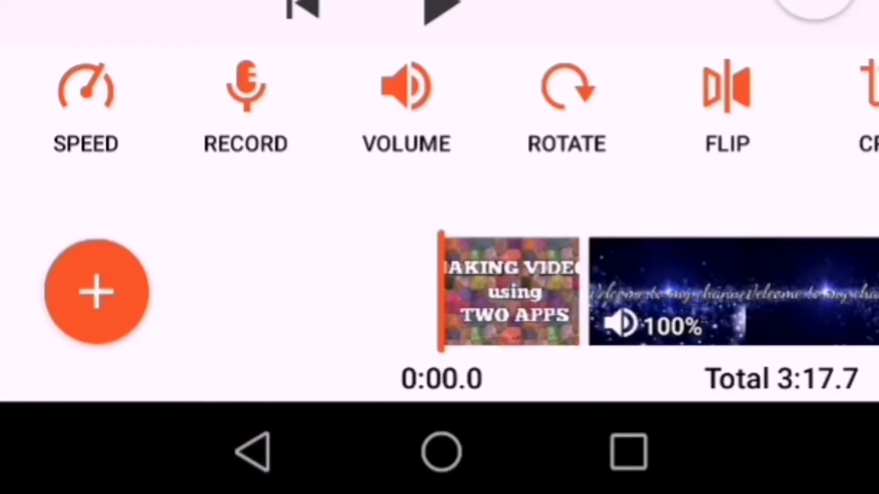
{"action": "left_click_drag", "start_coordinate": [618, 138], "coordinate": [388, 197]}
{"action": "left_click", "coordinate": [483, 89]}
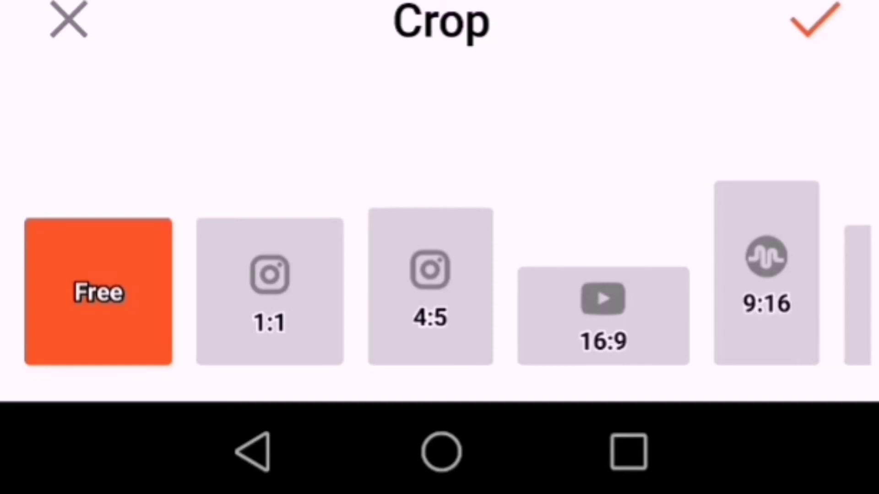
Step: Close the crop options and scrub the timeline to the TWO APPS clip
{"action": "left_click", "coordinate": [252, 456]}
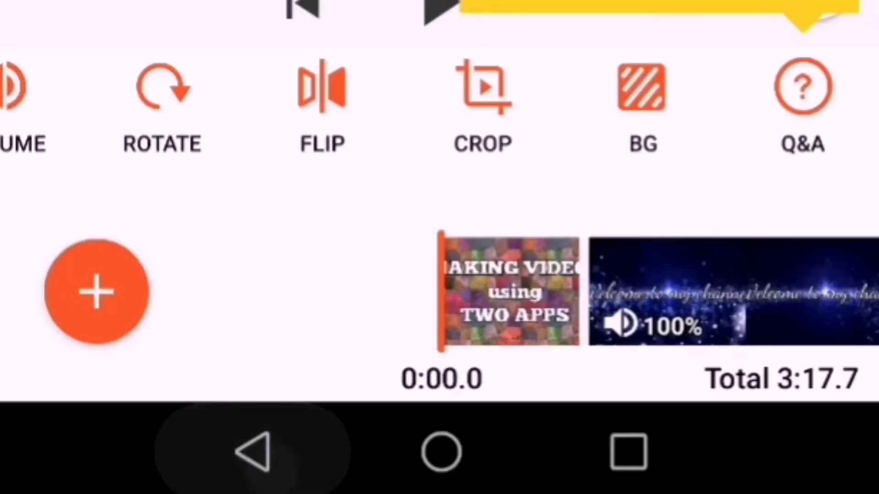
{"action": "left_click_drag", "start_coordinate": [570, 322], "coordinate": [446, 322]}
{"action": "mouse_move", "coordinate": [617, 322]}
{"action": "left_mouse_down"}
{"action": "mouse_move", "coordinate": [446, 323]}
{"action": "mouse_move", "coordinate": [474, 360]}
{"action": "left_mouse_up"}
{"action": "left_click_drag", "start_coordinate": [617, 322], "coordinate": [447, 323]}
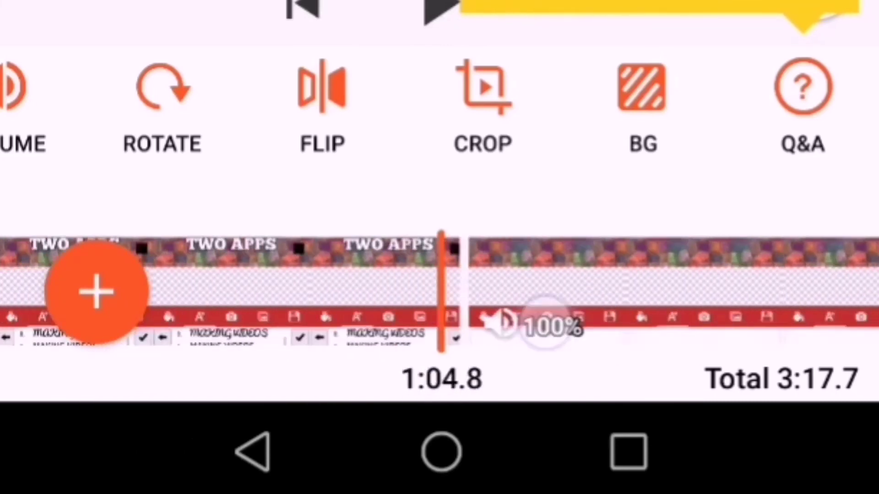
{"action": "left_click_drag", "start_coordinate": [618, 322], "coordinate": [446, 323]}
{"action": "left_click_drag", "start_coordinate": [412, 290], "coordinate": [700, 290]}
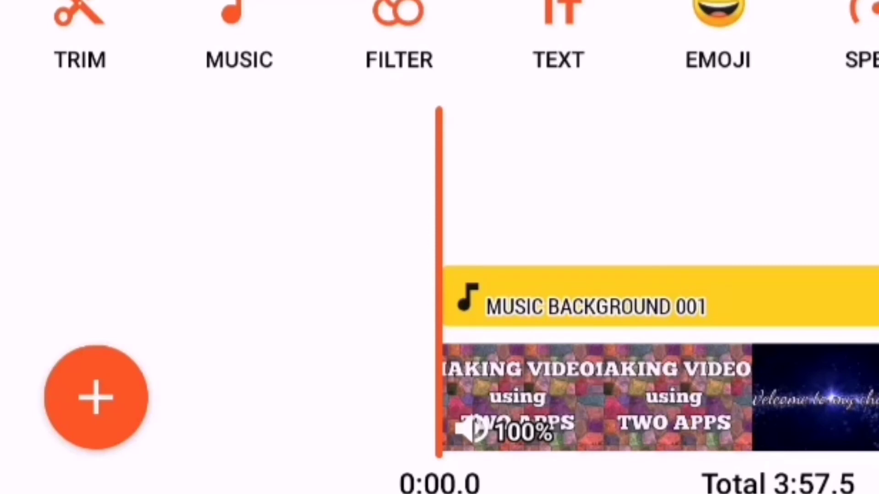
{"action": "left_click_drag", "start_coordinate": [704, 230], "coordinate": [545, 235]}
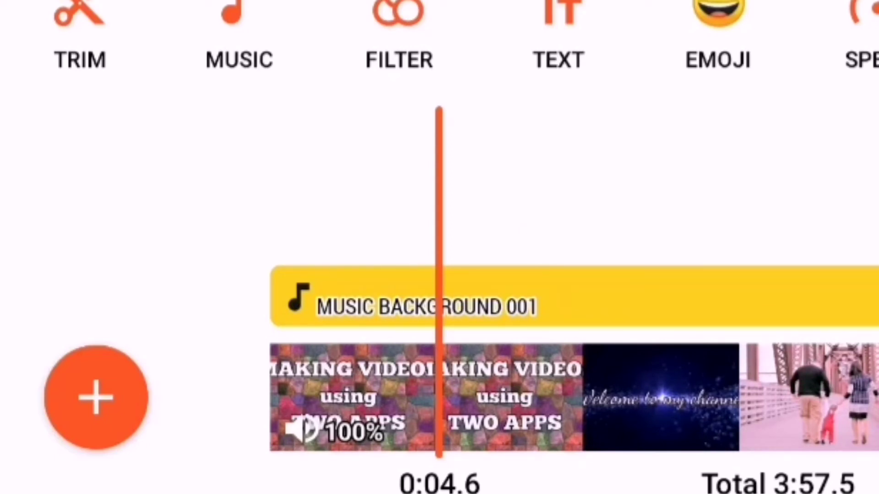
Step: Open the background music settings and drag the volume slider toward 34%
{"action": "left_click", "coordinate": [621, 313]}
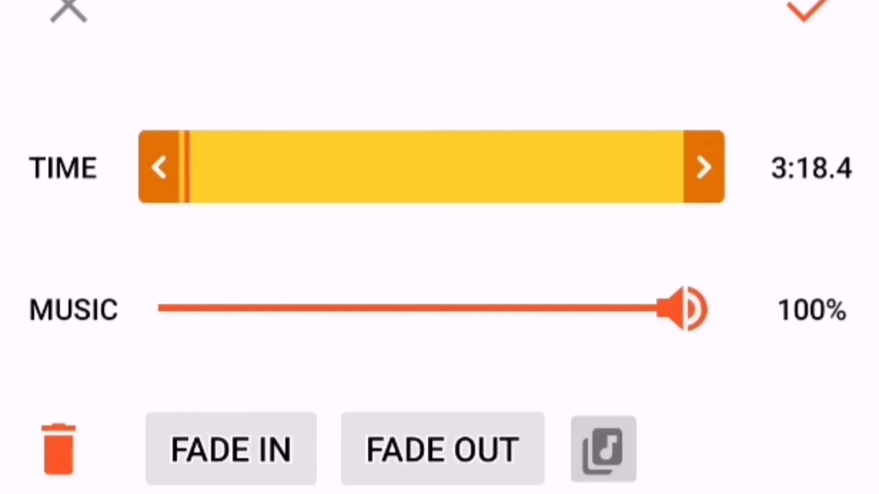
{"action": "mouse_move", "coordinate": [684, 309]}
{"action": "left_mouse_down"}
{"action": "mouse_move", "coordinate": [317, 364]}
{"action": "mouse_move", "coordinate": [181, 359]}
{"action": "mouse_move", "coordinate": [567, 403]}
{"action": "mouse_move", "coordinate": [735, 406]}
{"action": "mouse_move", "coordinate": [552, 390]}
{"action": "mouse_move", "coordinate": [737, 386]}
{"action": "left_mouse_up"}
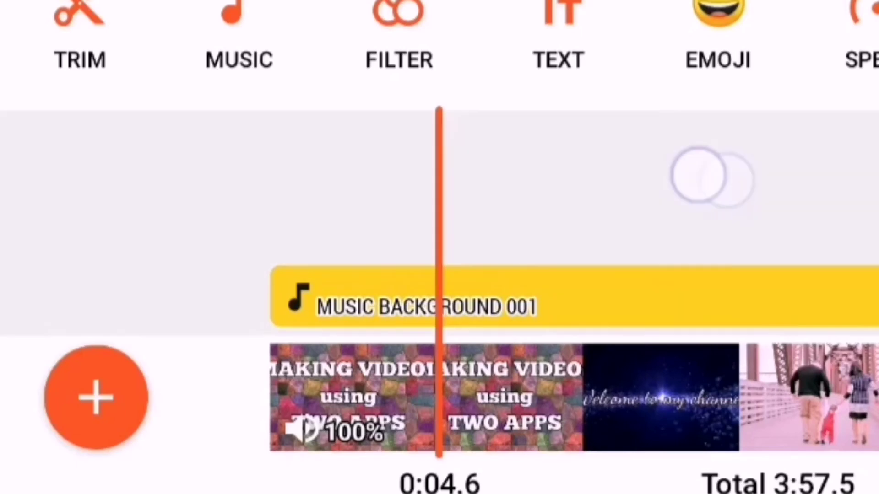
Step: Scrub forward through the later clips, then bring the playhead back to 0:00
{"action": "left_click_drag", "start_coordinate": [707, 177], "coordinate": [506, 231]}
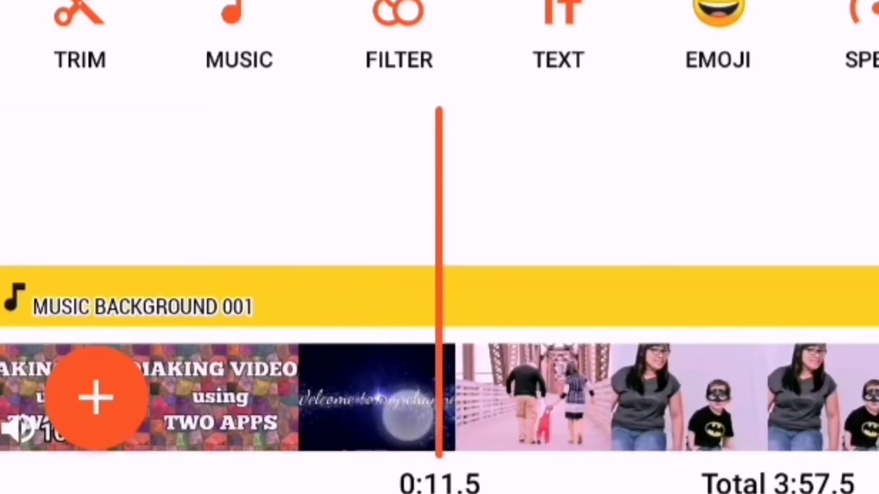
{"action": "mouse_move", "coordinate": [618, 206]}
{"action": "left_mouse_down"}
{"action": "mouse_move", "coordinate": [344, 206]}
{"action": "mouse_move", "coordinate": [515, 206]}
{"action": "left_mouse_up"}
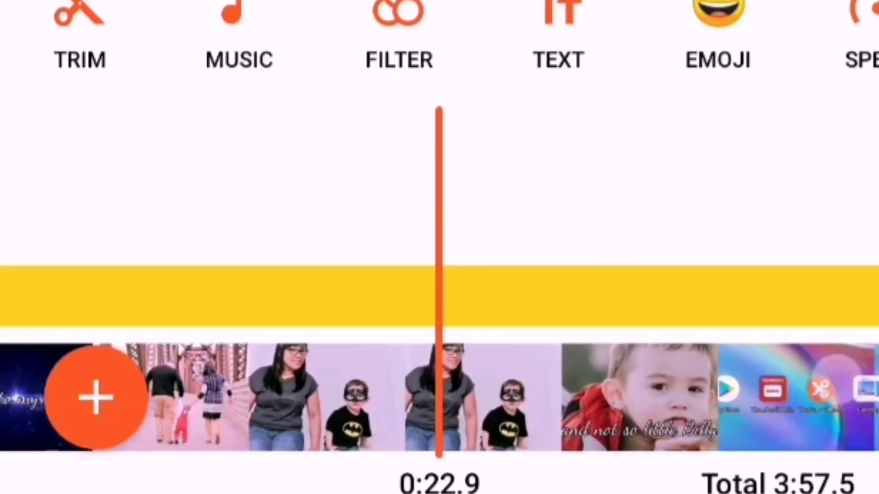
{"action": "left_click_drag", "start_coordinate": [275, 398], "coordinate": [687, 399]}
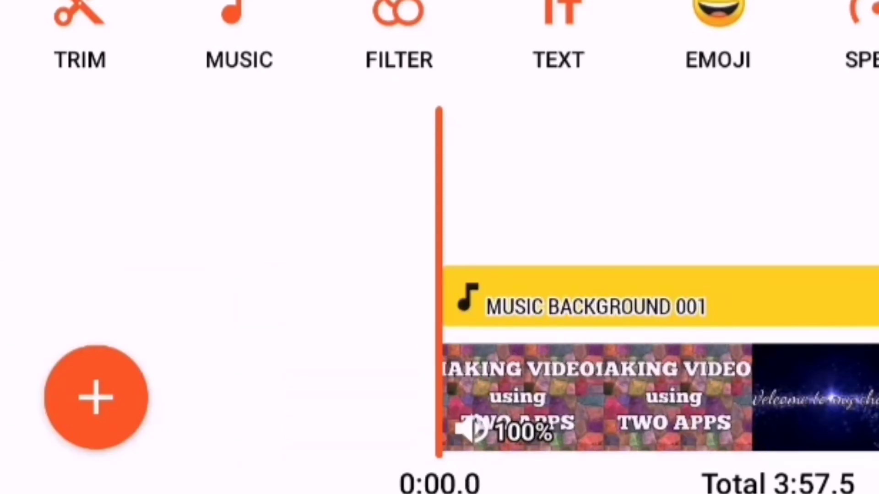